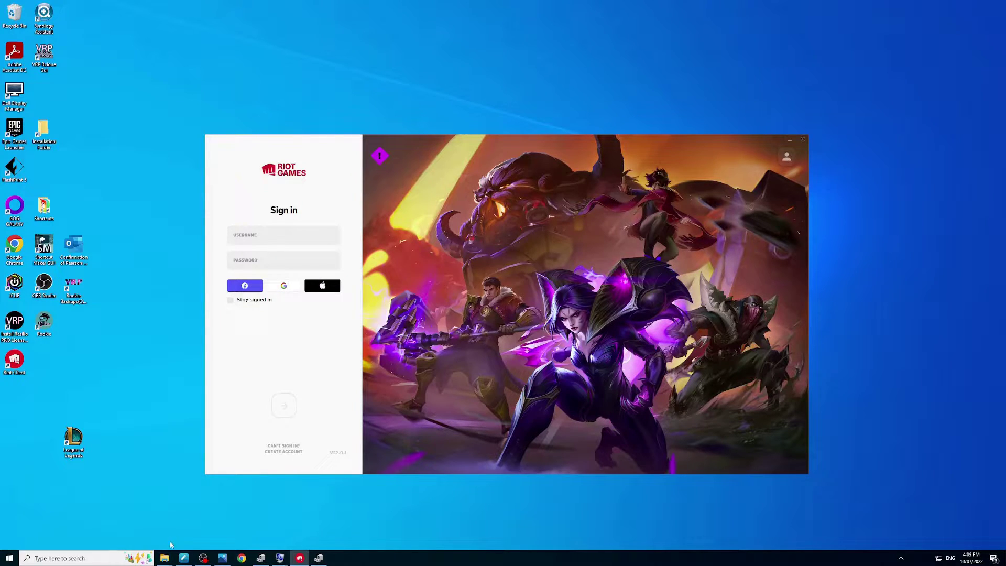
- Close the open Device Manager and reopen it through a Windows search for 'device manager'
left_click(262, 558)
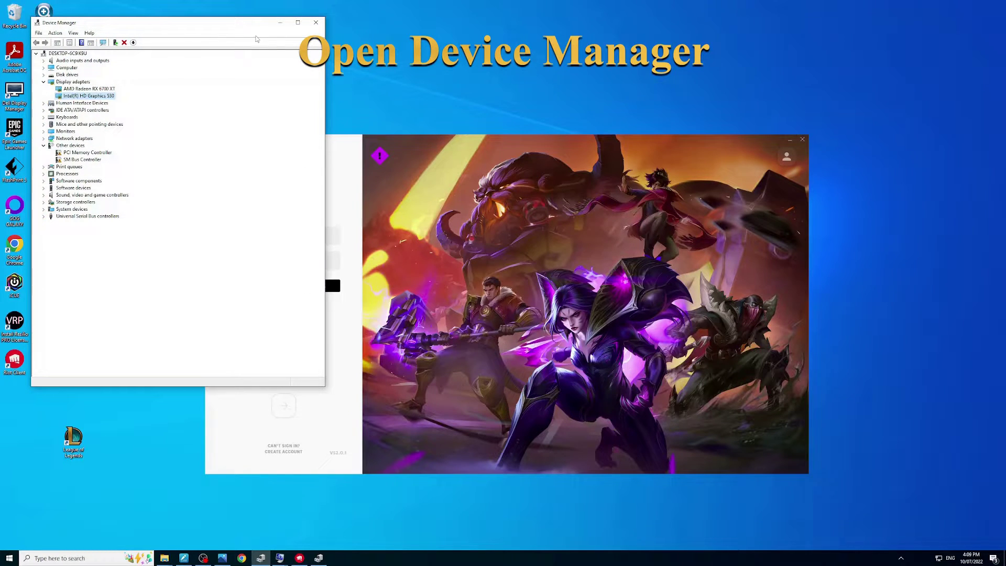
left_click(316, 22)
left_click(98, 559)
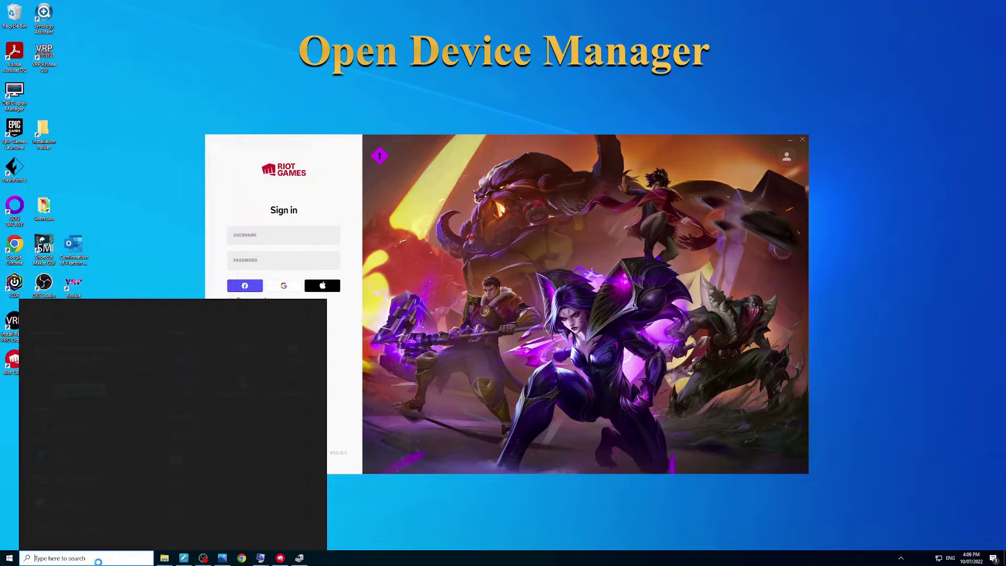
type("device manager")
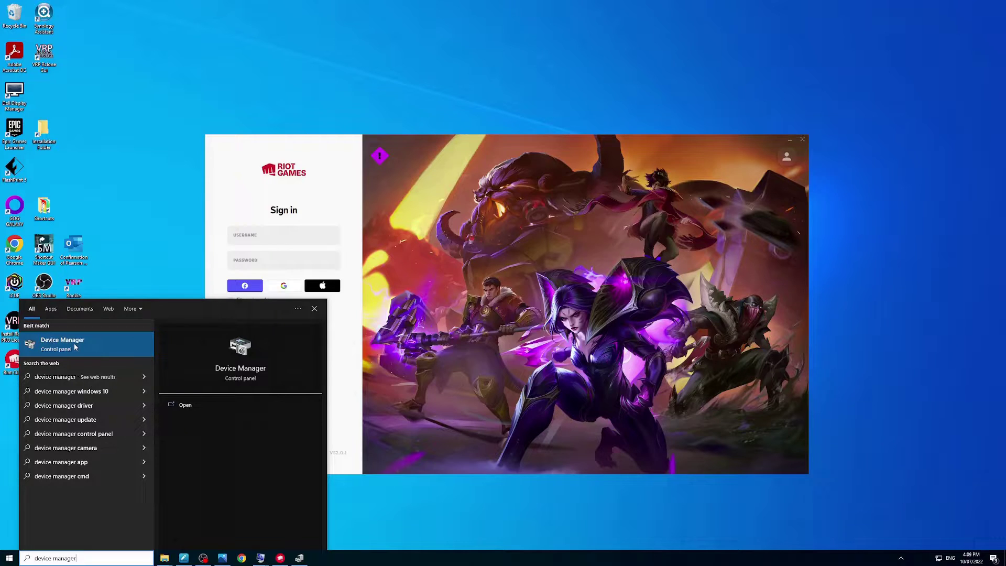
left_click(75, 346)
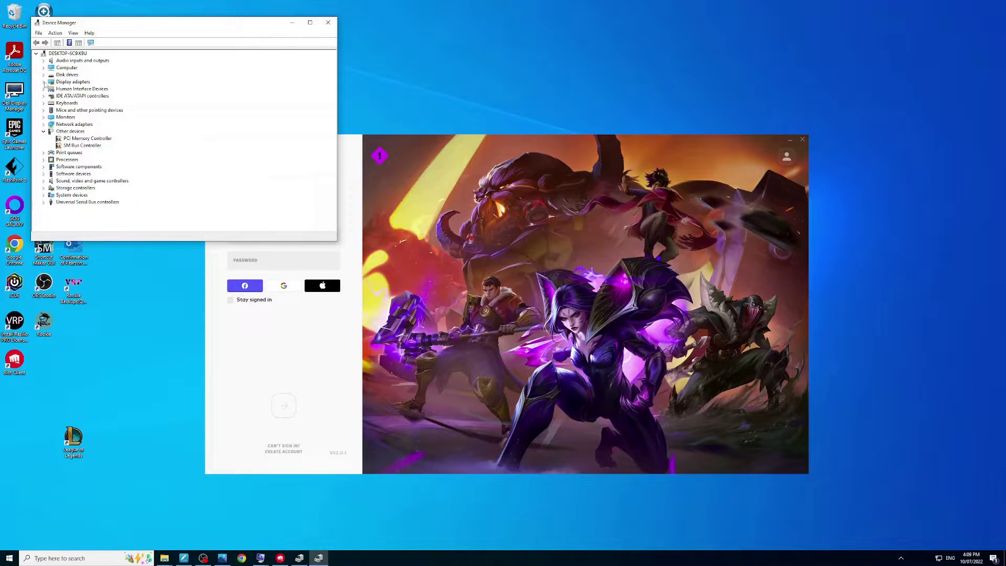
- Expand Display adapters, check AMD Radeon RX 6700 XT and Intel(R) HD Graphics 530, and compare against the reference screenshot
left_click(44, 82)
left_click(72, 97)
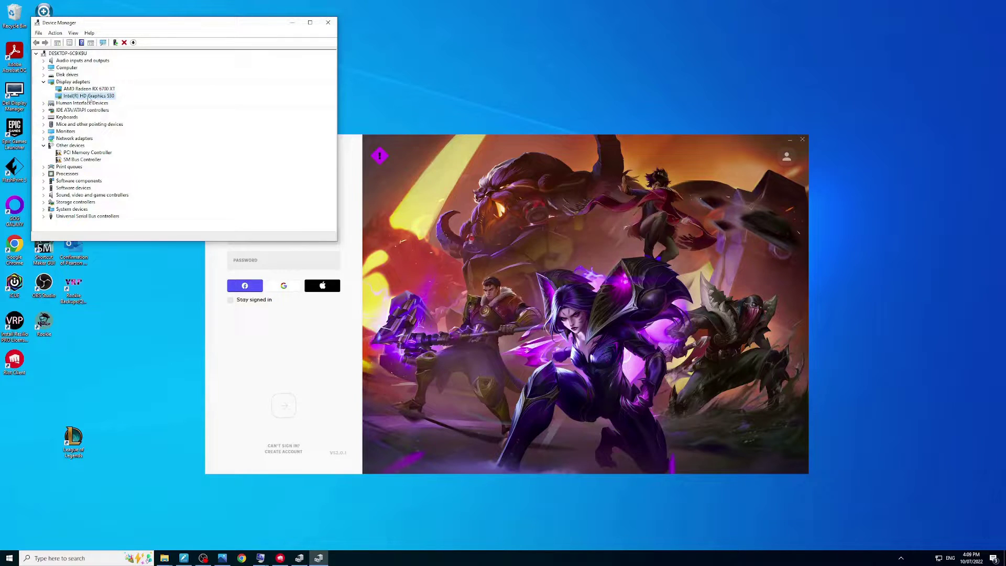
left_click(90, 90)
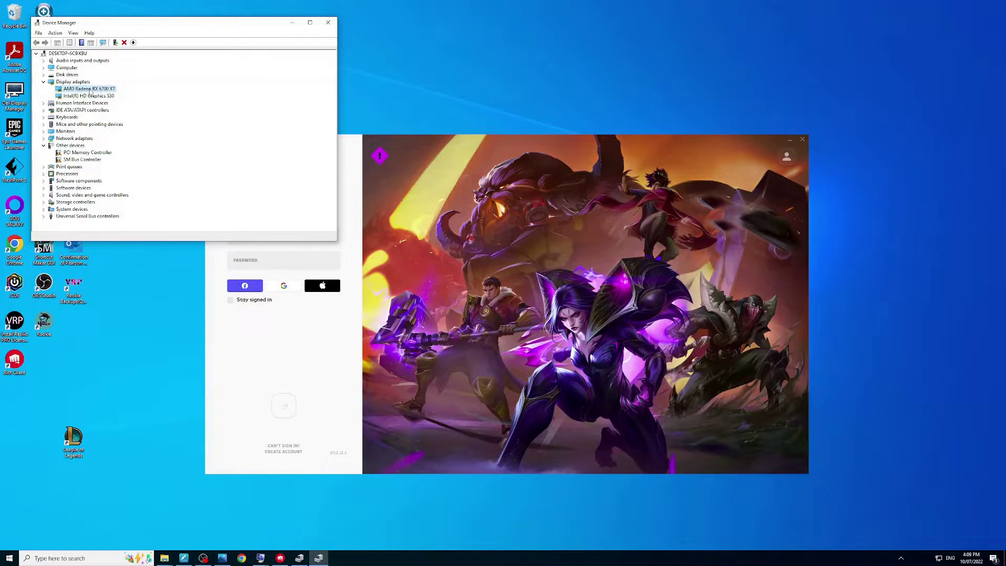
left_click(92, 97)
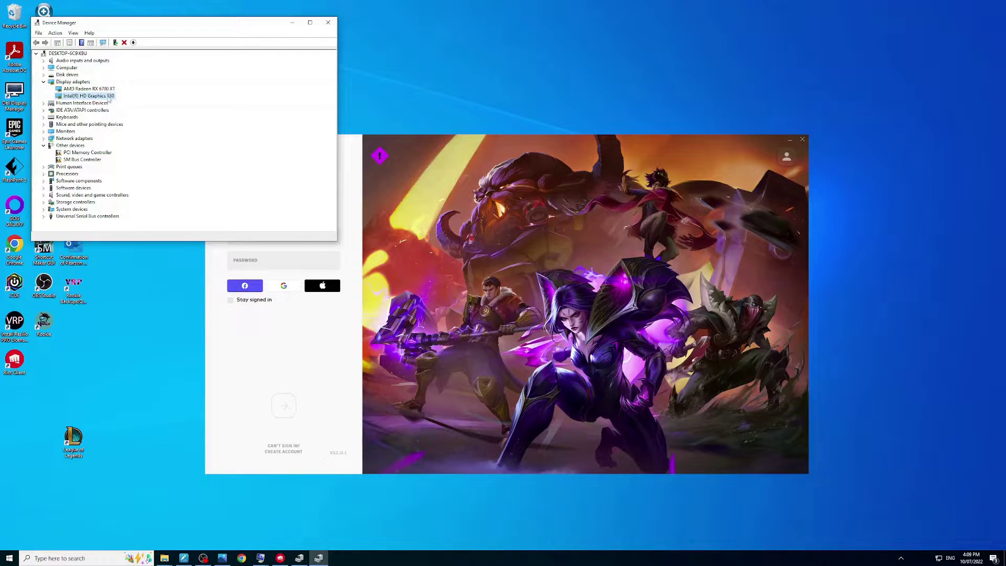
left_click(222, 557)
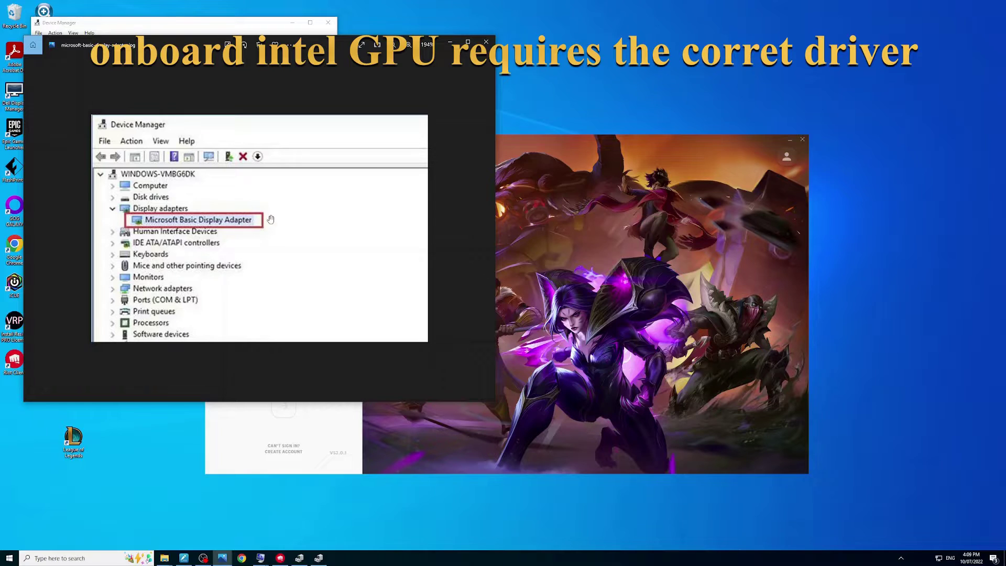
left_click(450, 44)
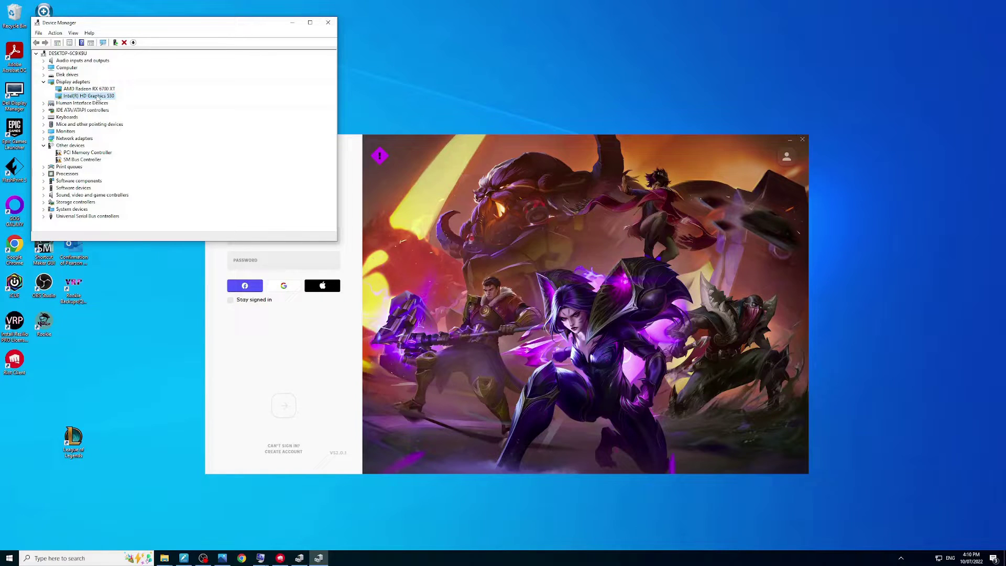
- Google 'graphics 530 download' and open Intel's HD Graphics 530 Drivers & Software list
left_click(241, 558)
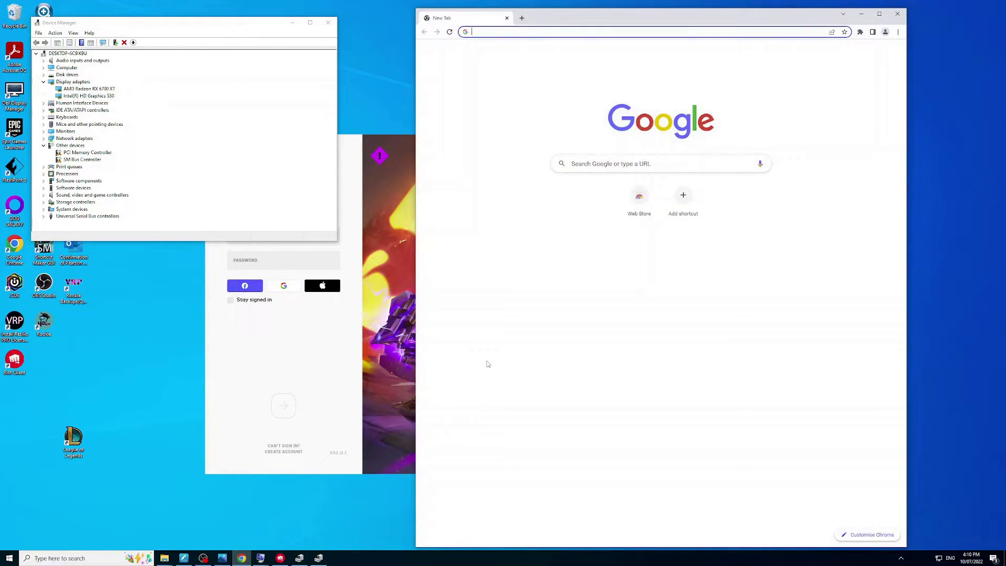
left_click(621, 168)
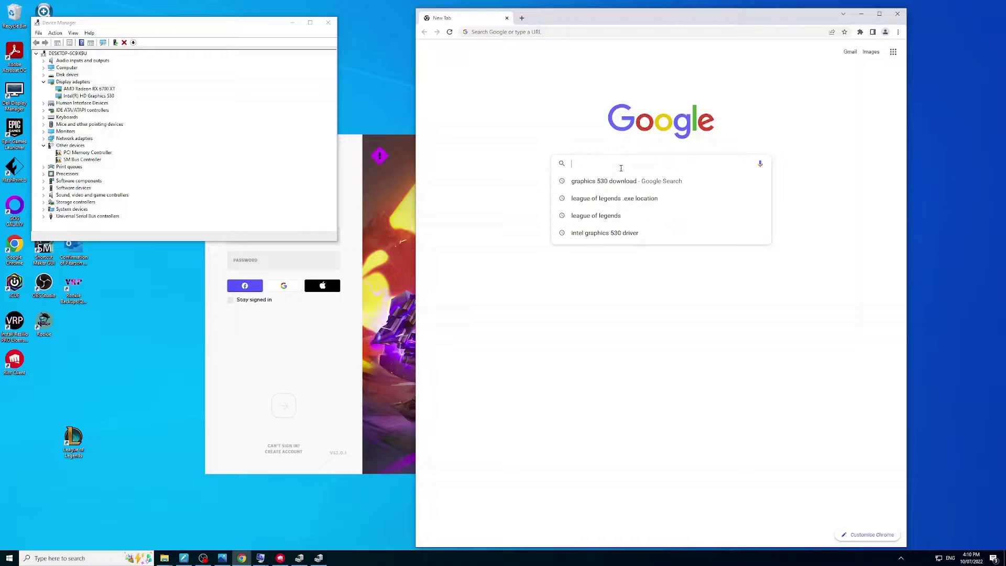
left_click(618, 181)
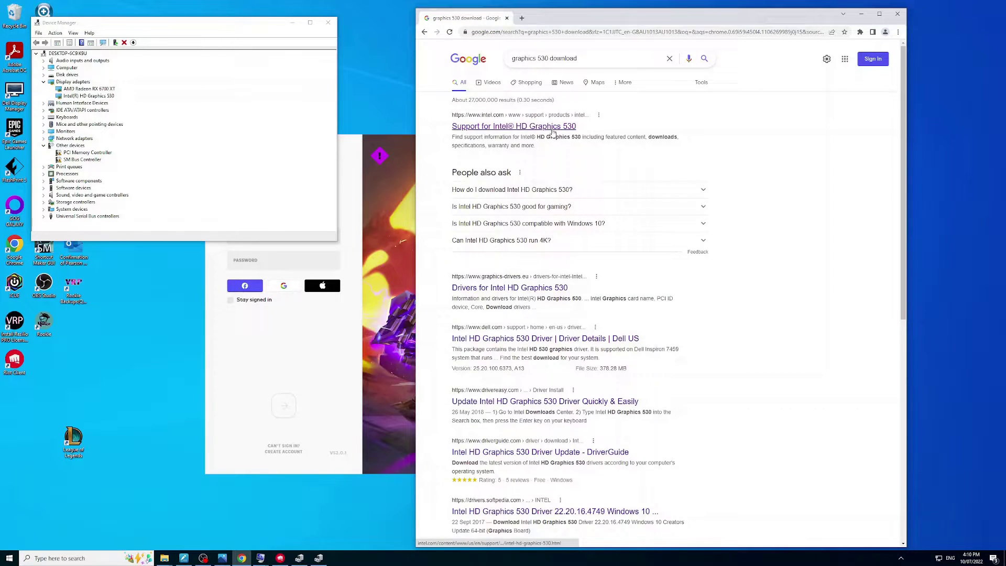
left_click(553, 129)
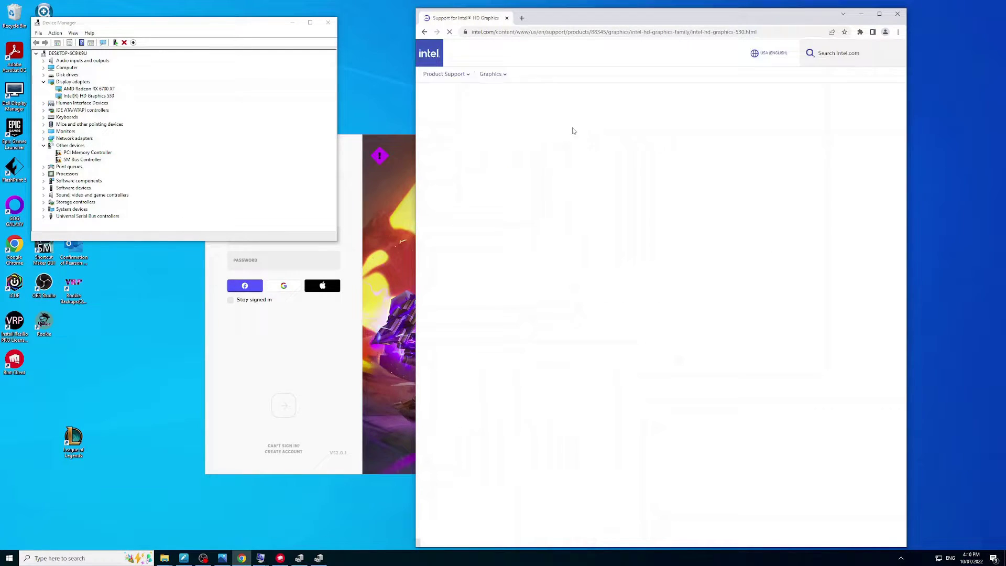
left_click(663, 146)
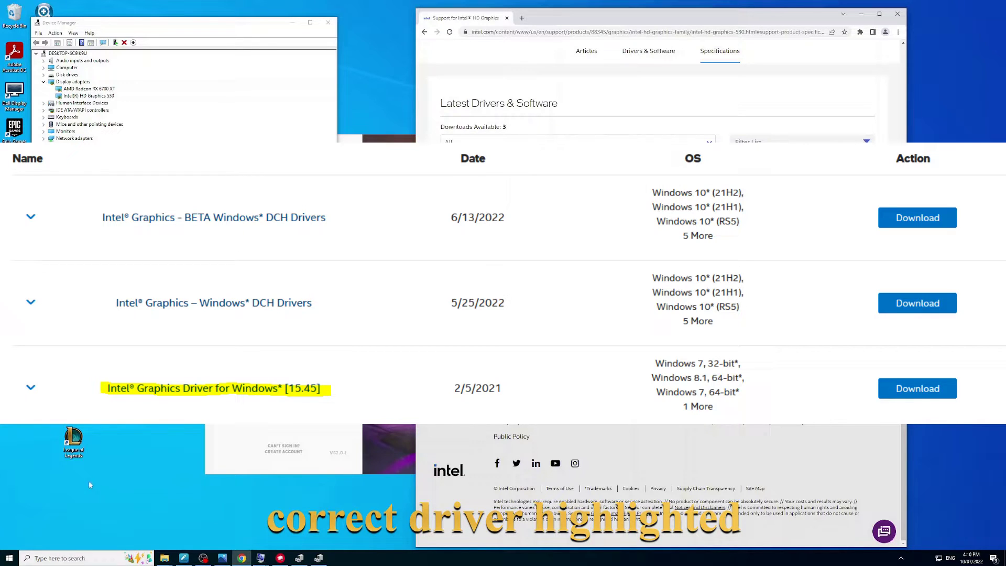
left_click(92, 559)
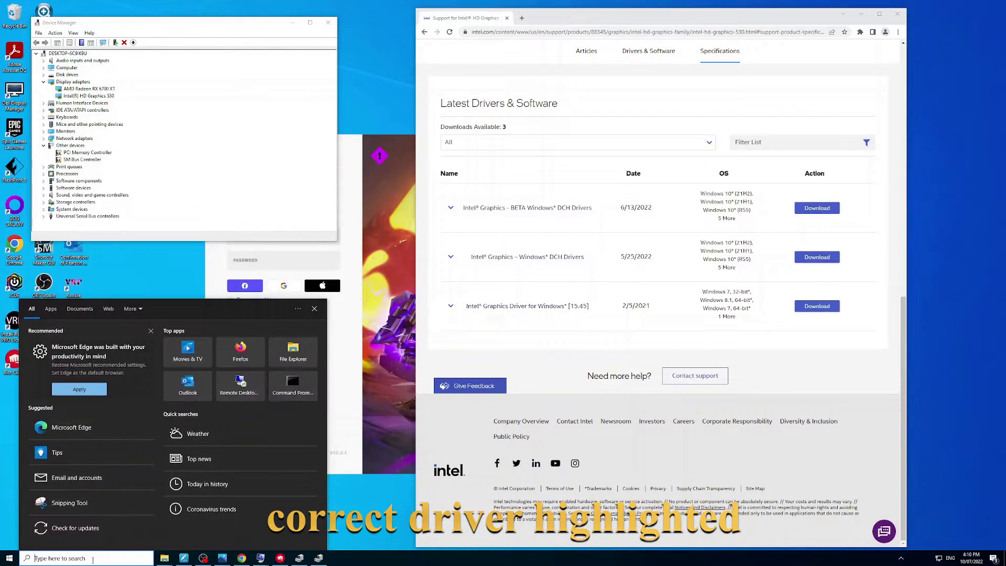
- Open System Information, confirm the BaseBoard Product is MAXIMUS VIII RANGER, then minimize it
type("system")
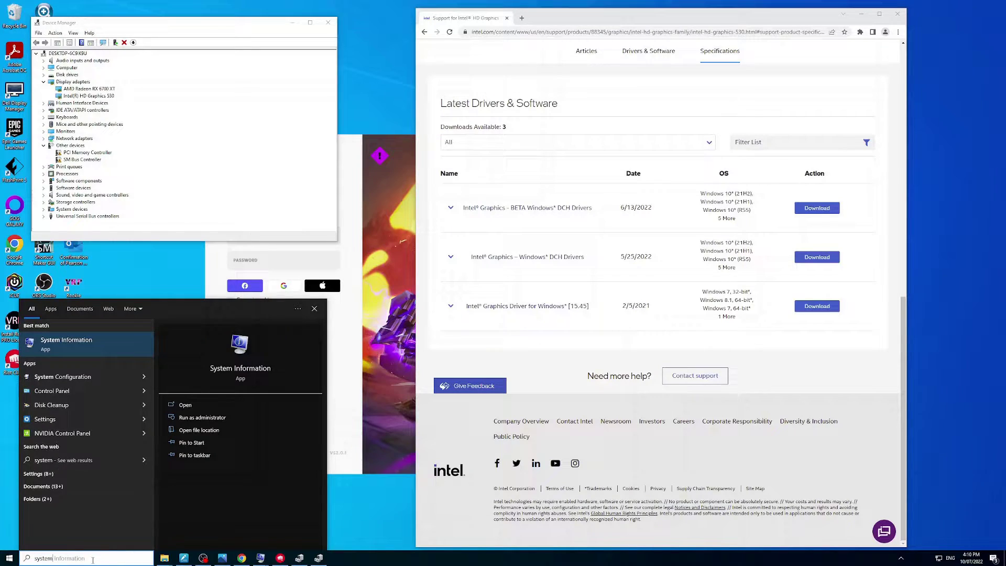
type(" inform")
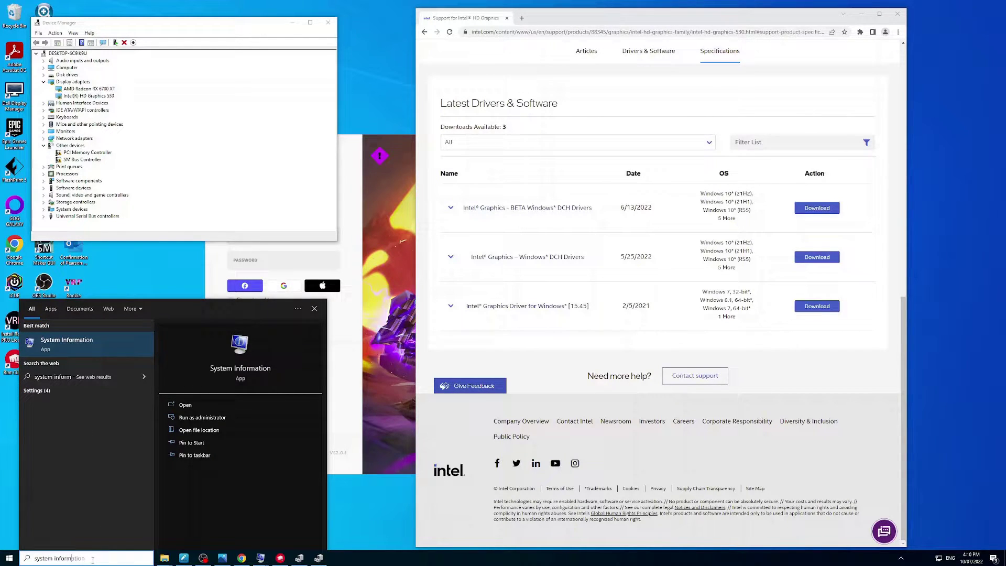
key("Return")
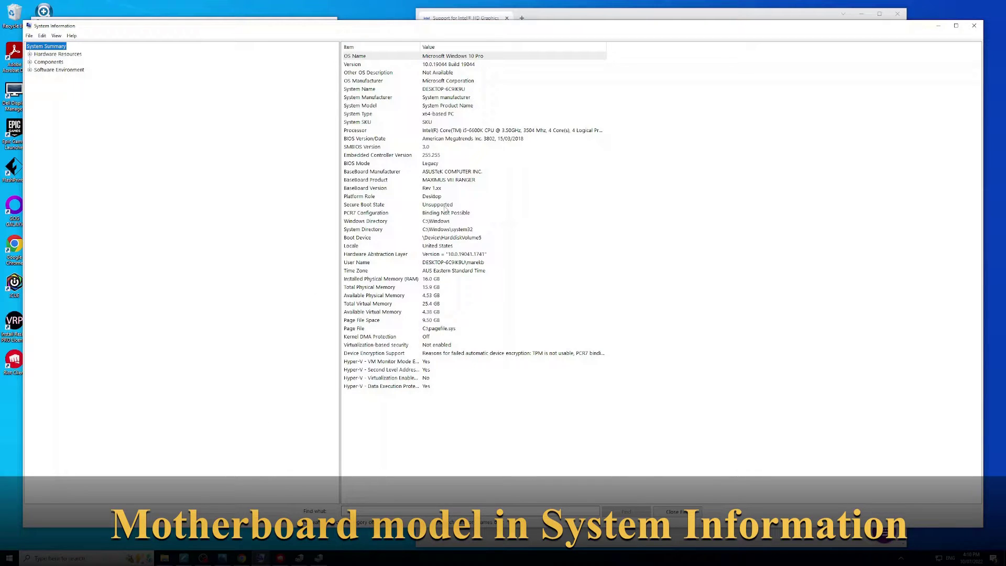
left_click(356, 180)
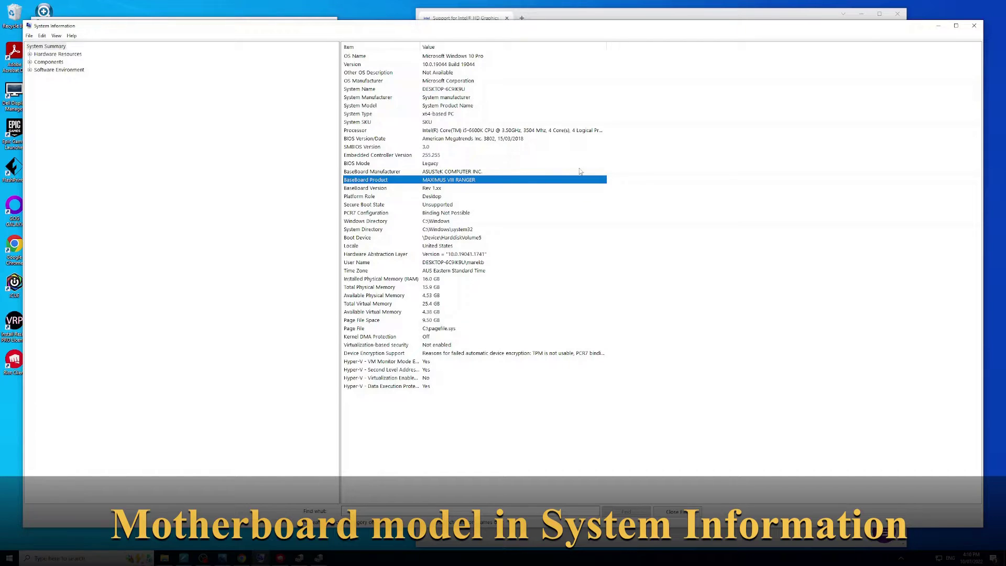
left_click(937, 26)
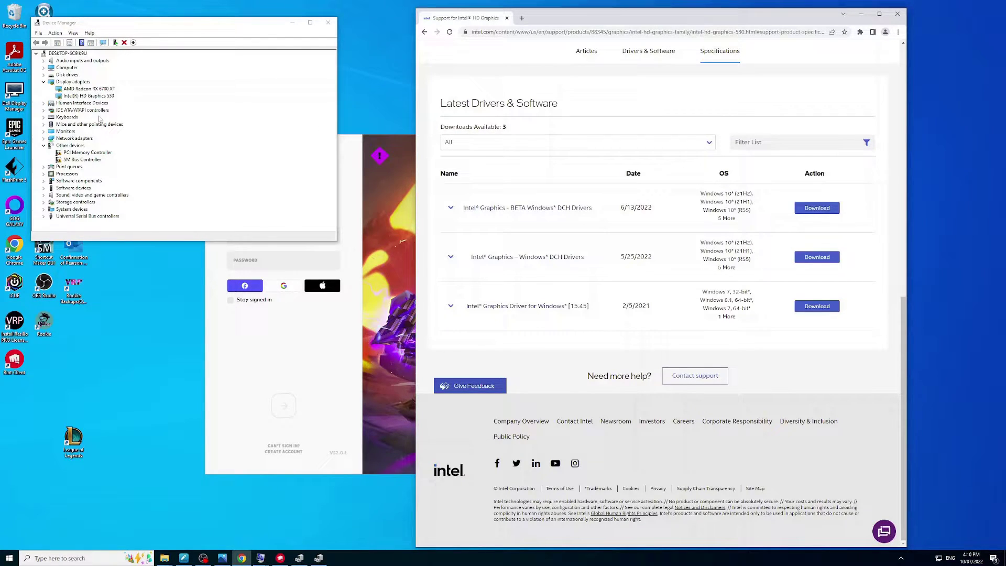
right_click(88, 96)
left_click(131, 141)
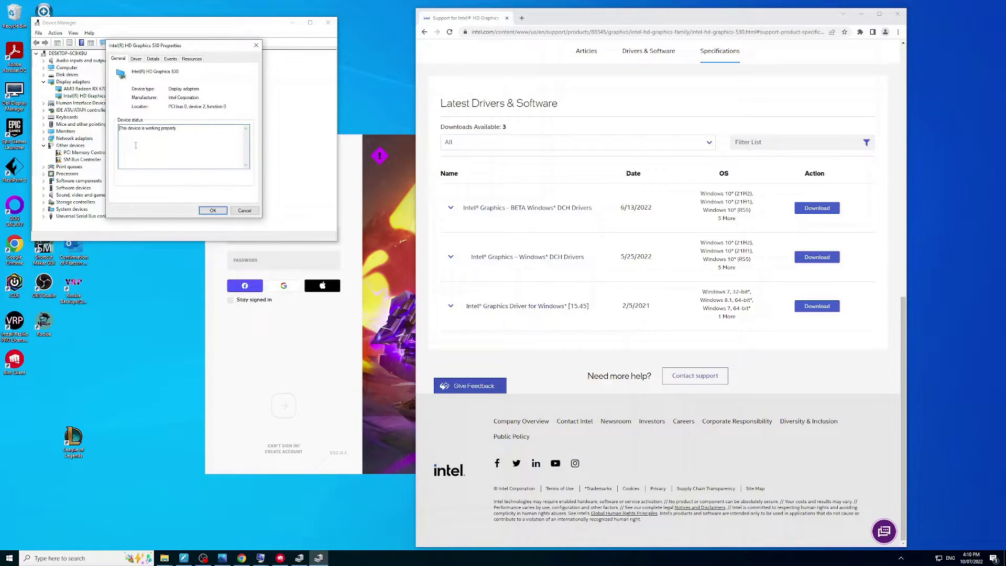
left_click(139, 57)
left_click_drag(157, 48, 193, 82)
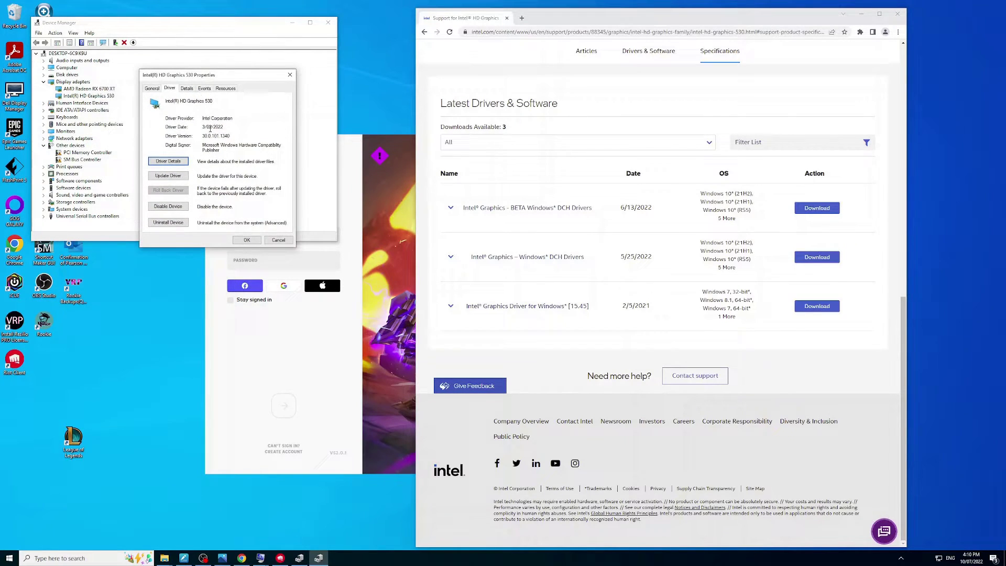
left_click_drag(202, 127, 237, 120)
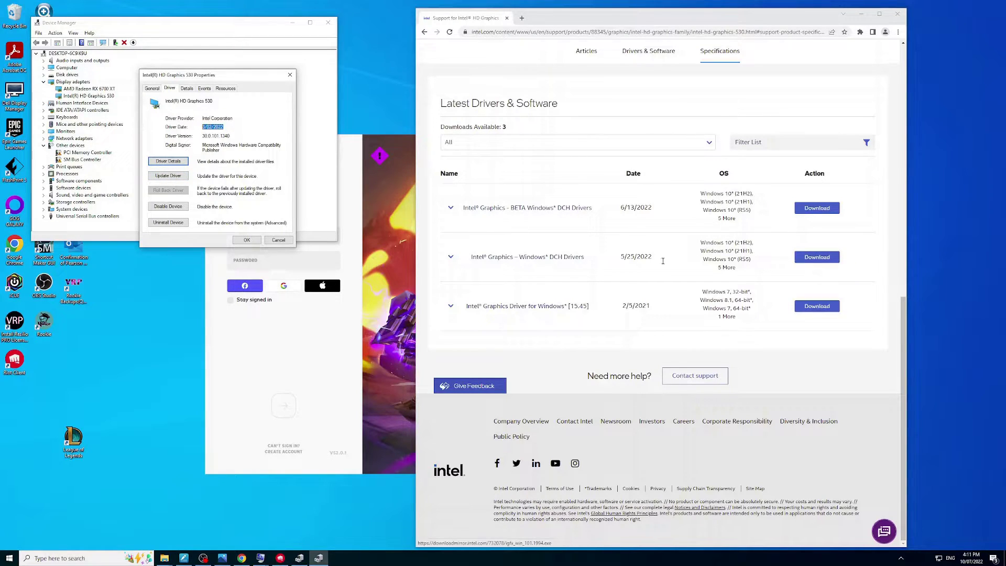
left_click(278, 240)
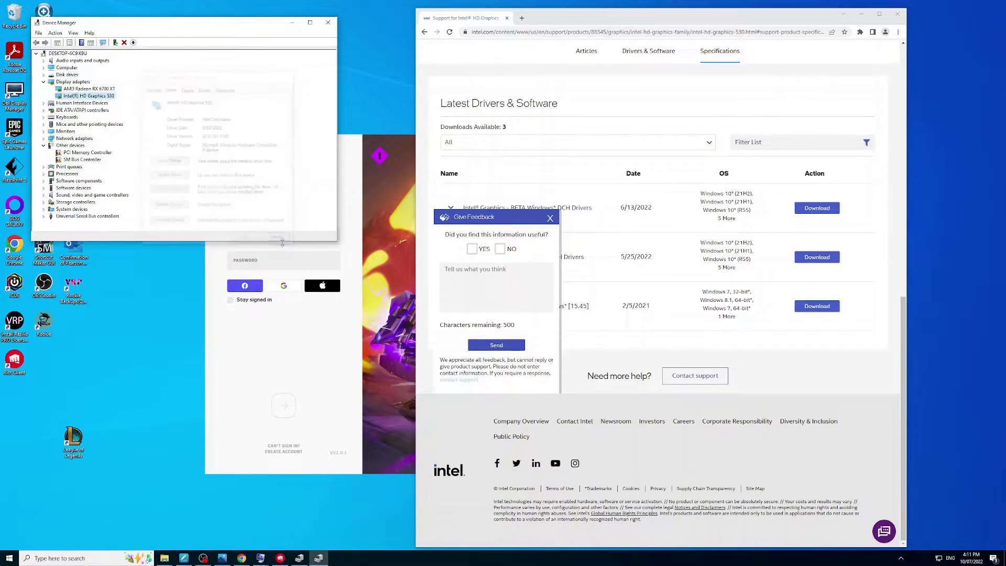
left_click(561, 231)
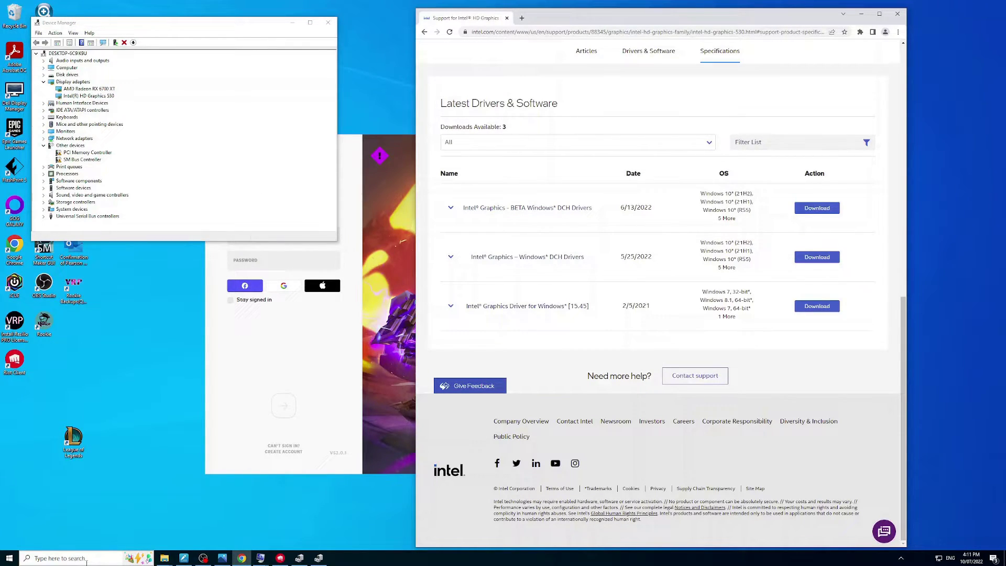
- Search 'gpu' in Windows search and open the Graphics settings result
left_click(84, 559)
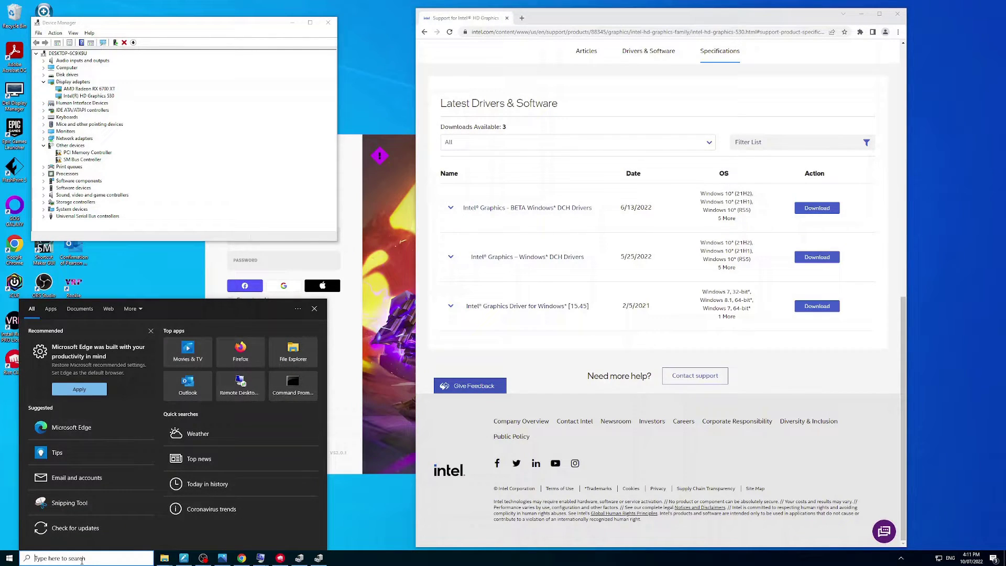
type("gpu")
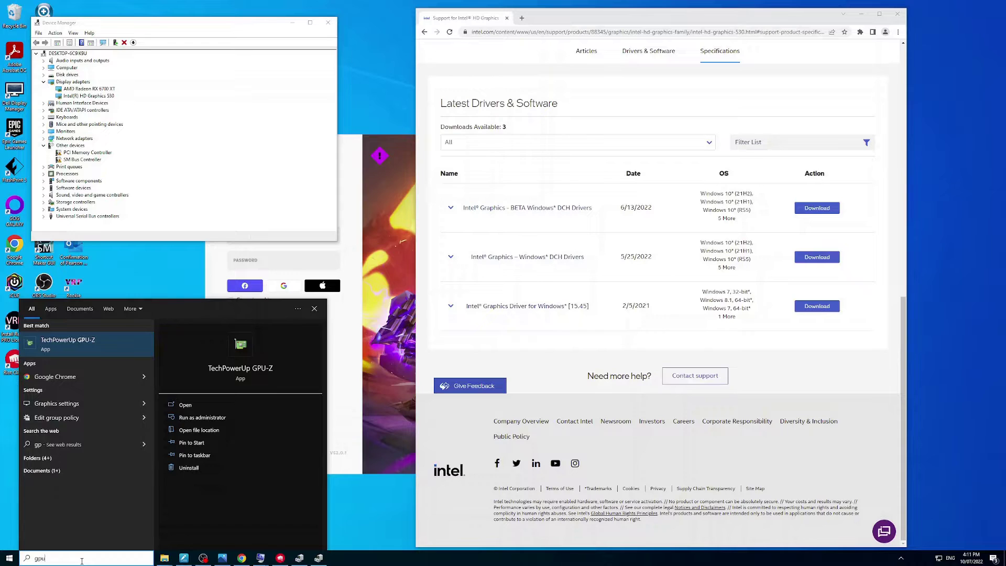
key("Down")
key("Down")
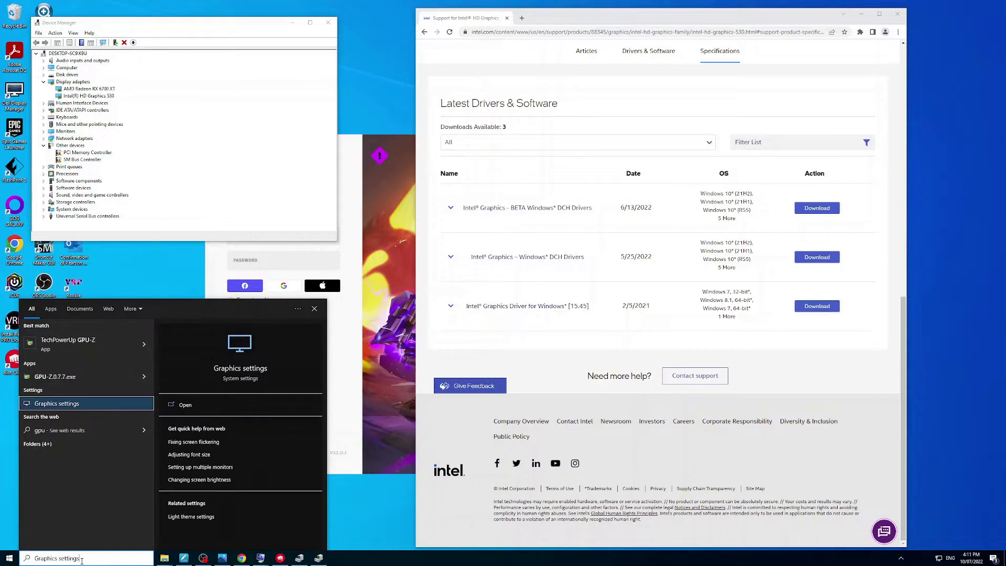
key("Return")
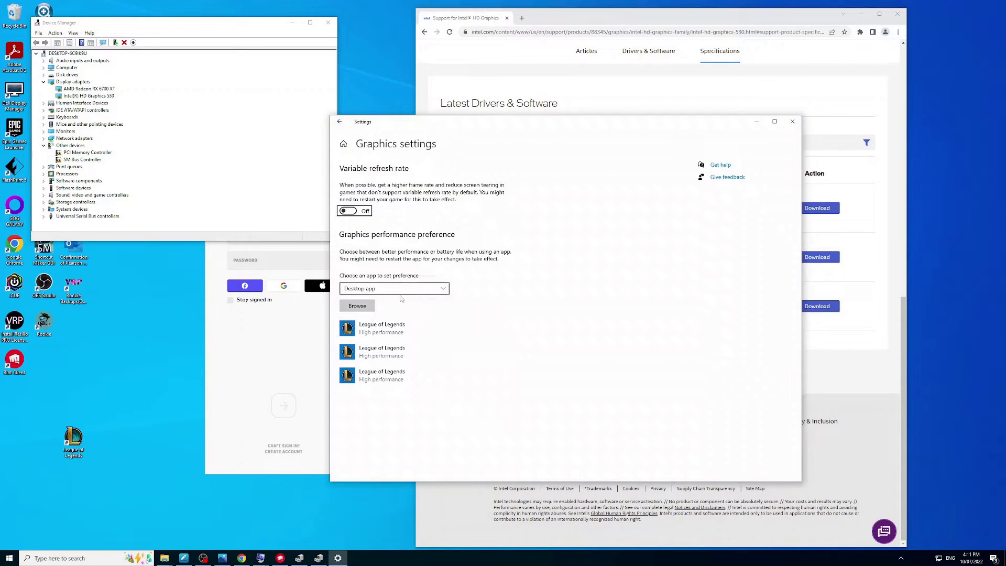
- Browse to C:\Riot Games\League of Legends and add LeagueClient to the graphics preference list
left_click(362, 306)
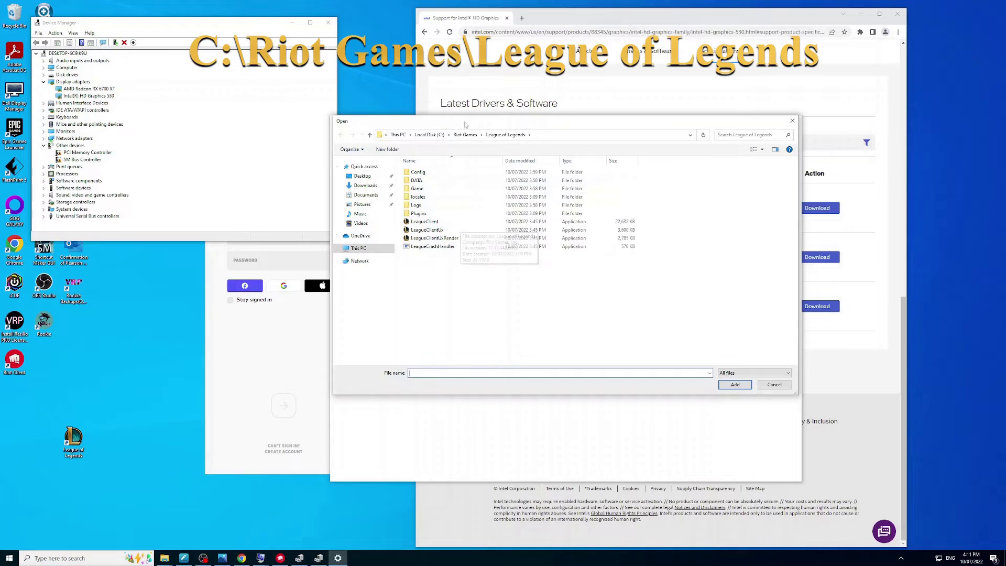
left_click(425, 223)
left_click(432, 231)
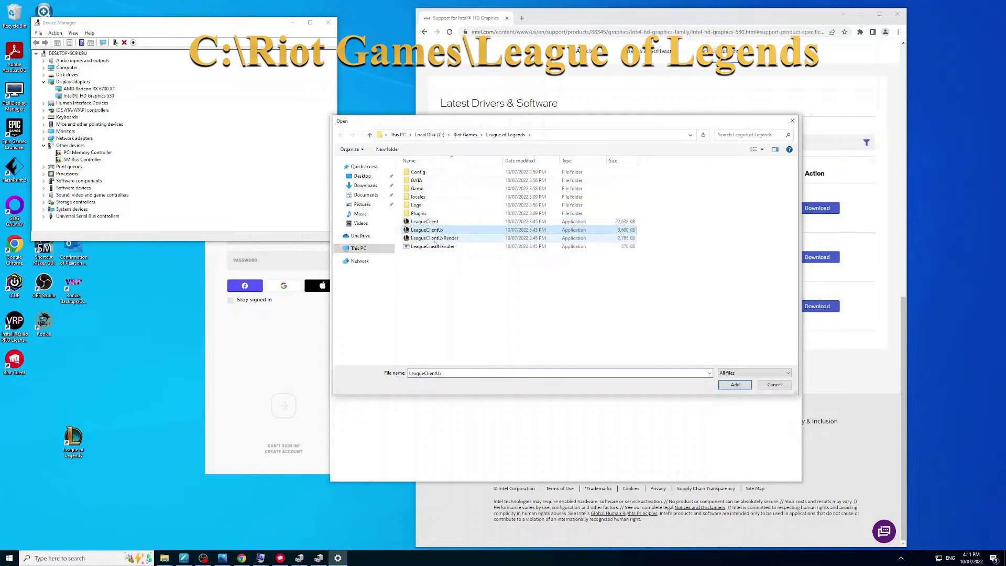
left_click(440, 238)
left_click(427, 231)
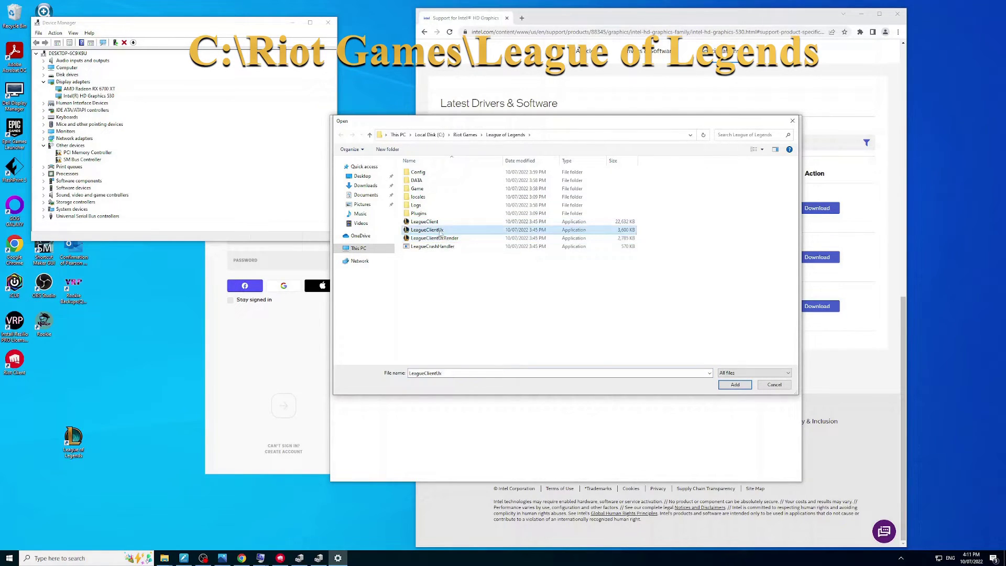
left_click(424, 221)
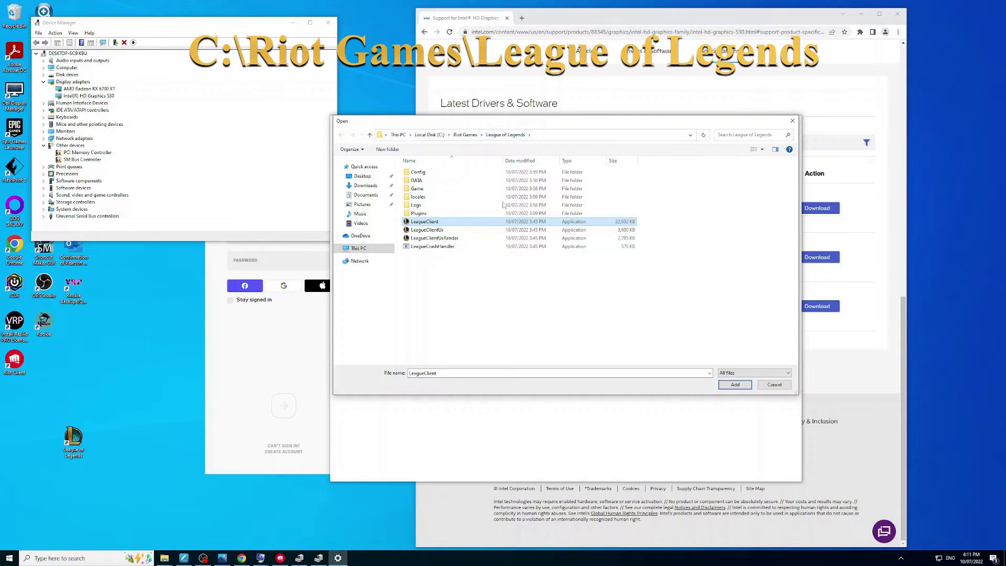
double_click(425, 221)
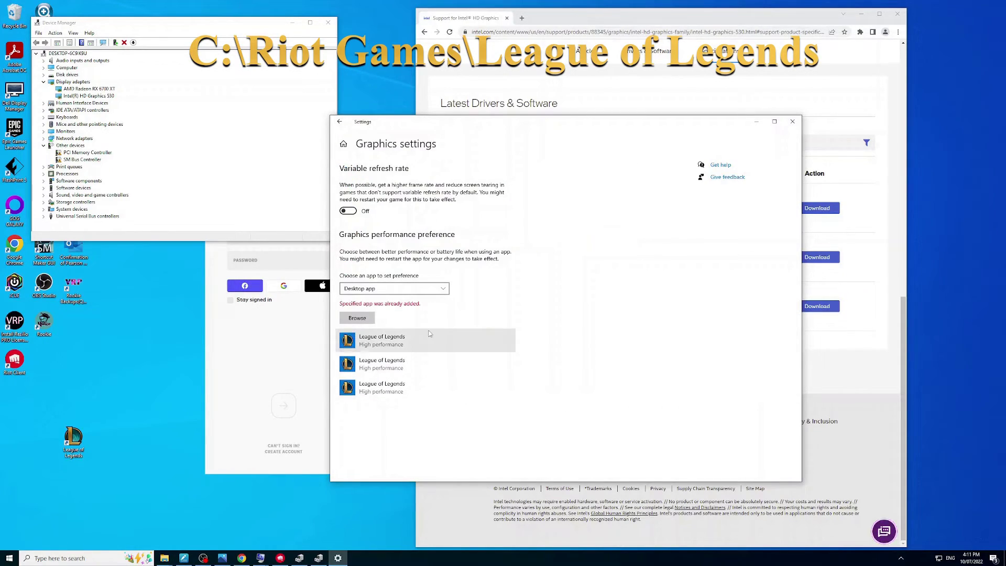
- Set the League of Legends entry to High performance and save it
left_click(371, 342)
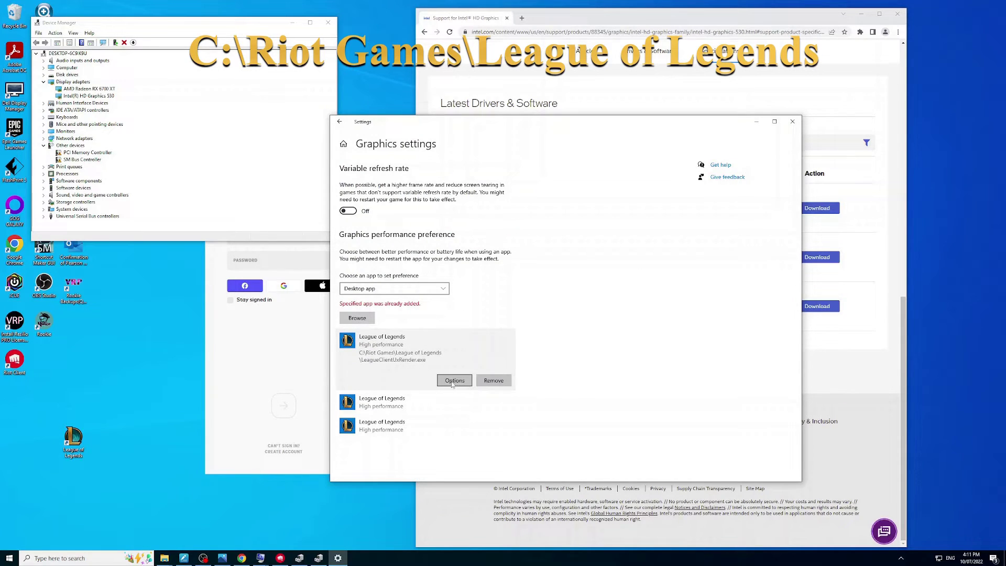
left_click(454, 381)
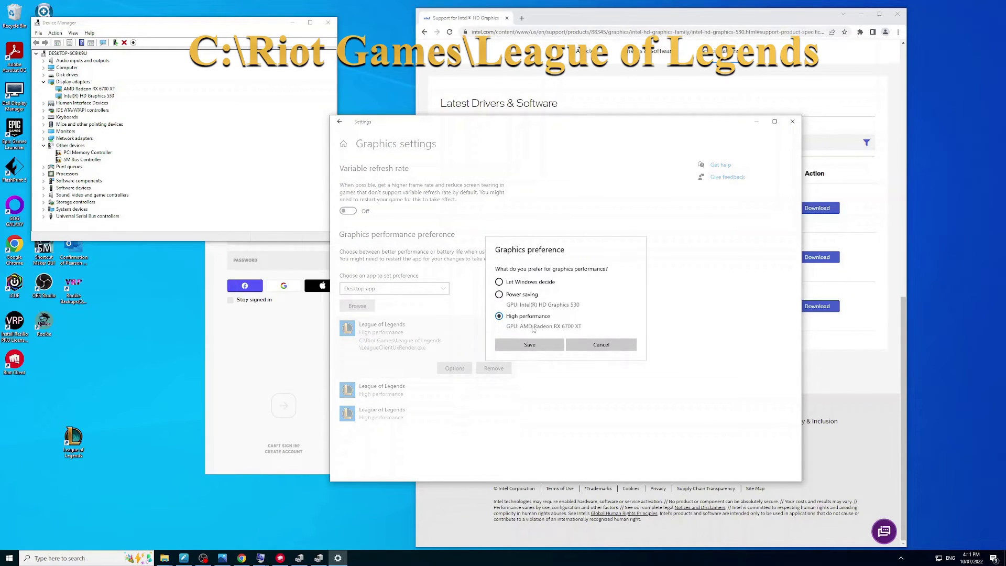
left_click(542, 345)
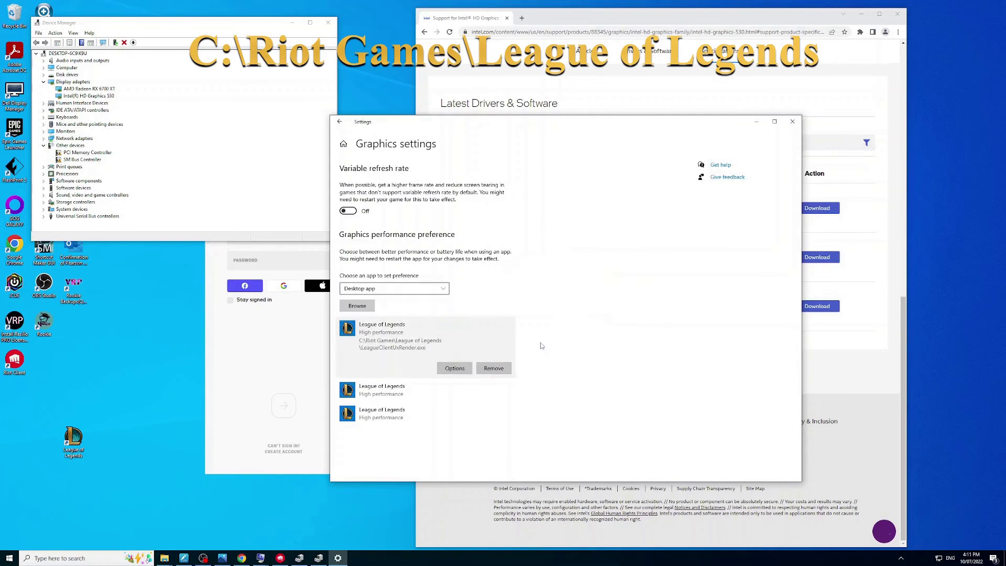